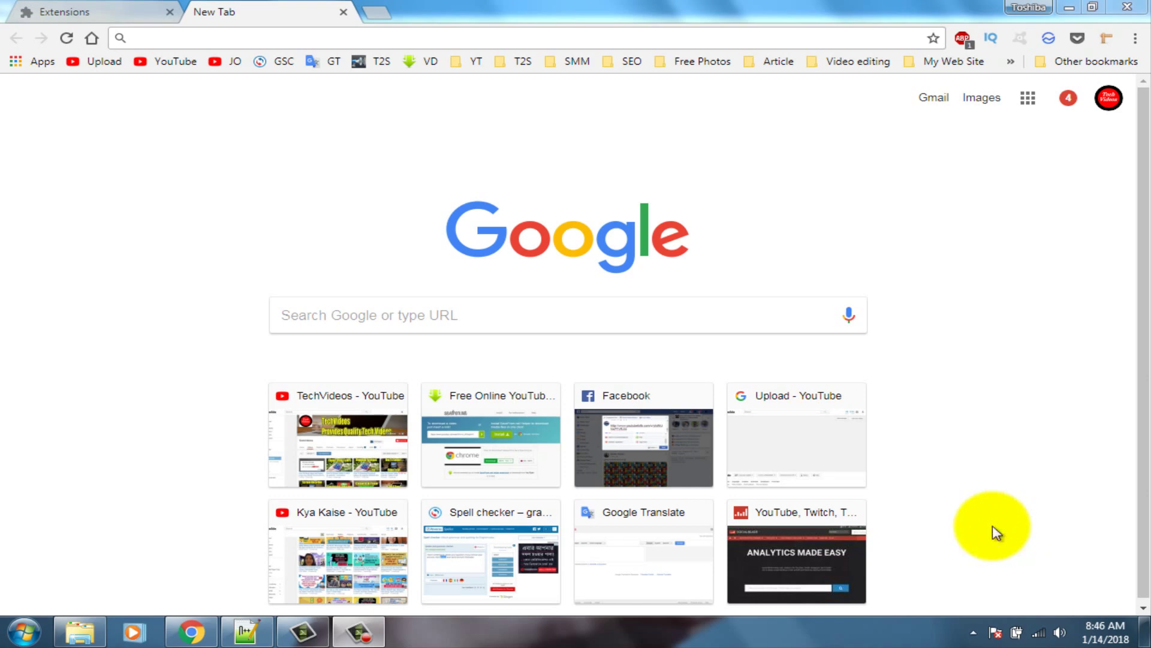
# Step: Open the Extensions page from More tools and scroll through the installed extensions list
pyautogui.click(1136, 37)
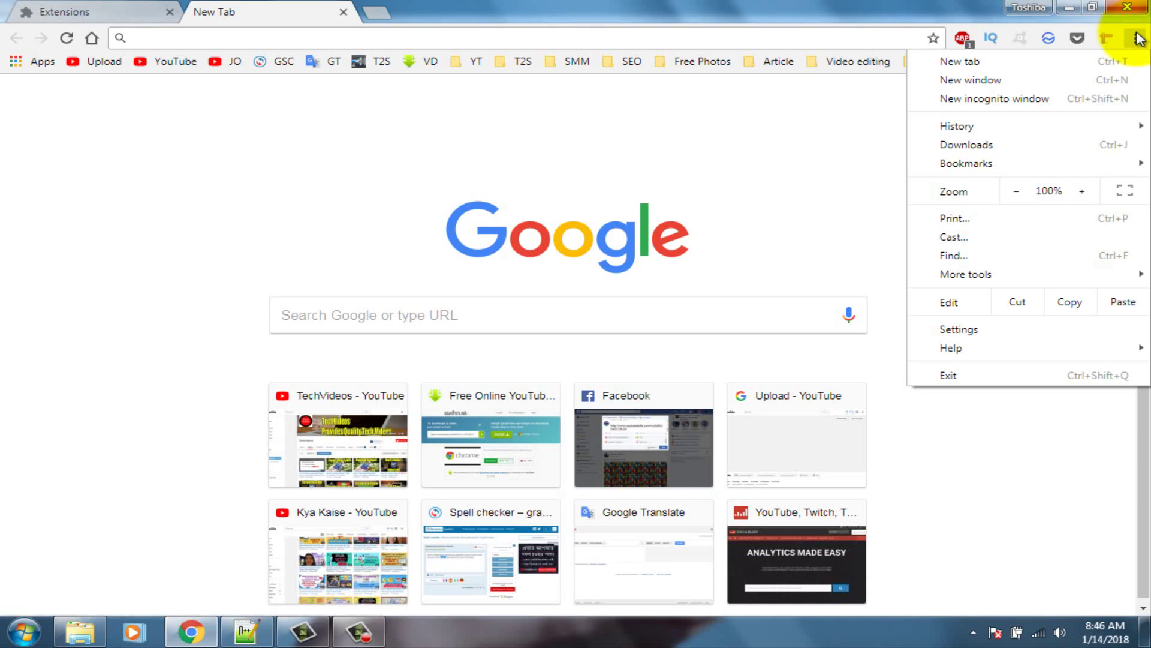
pyautogui.click(1001, 275)
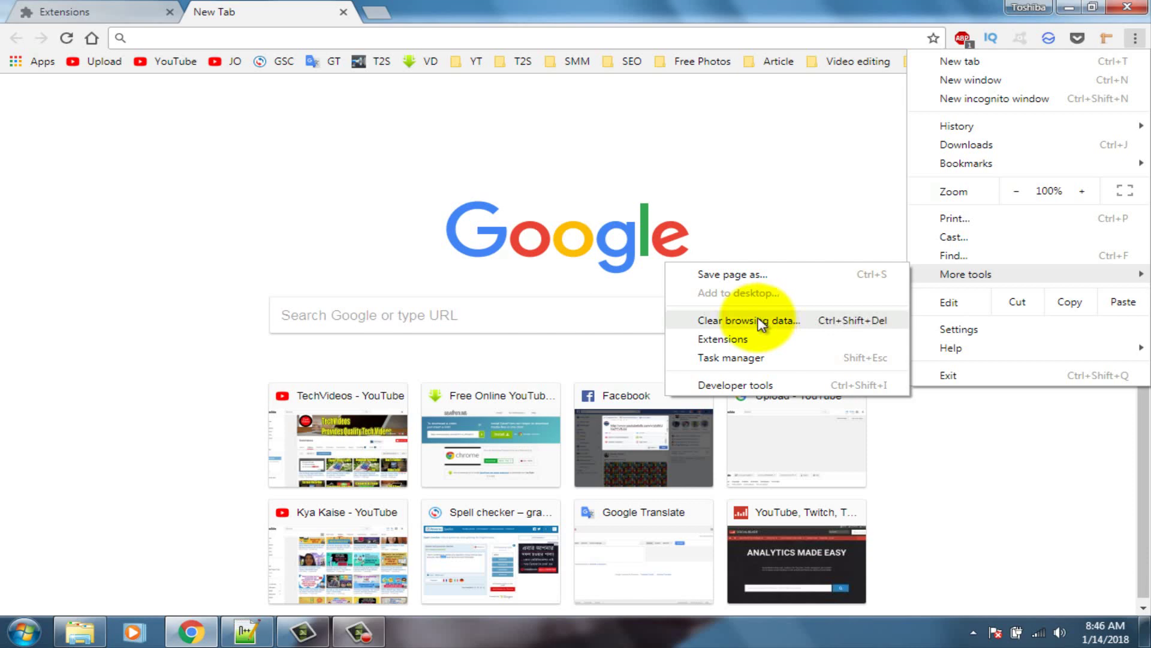
pyautogui.click(735, 338)
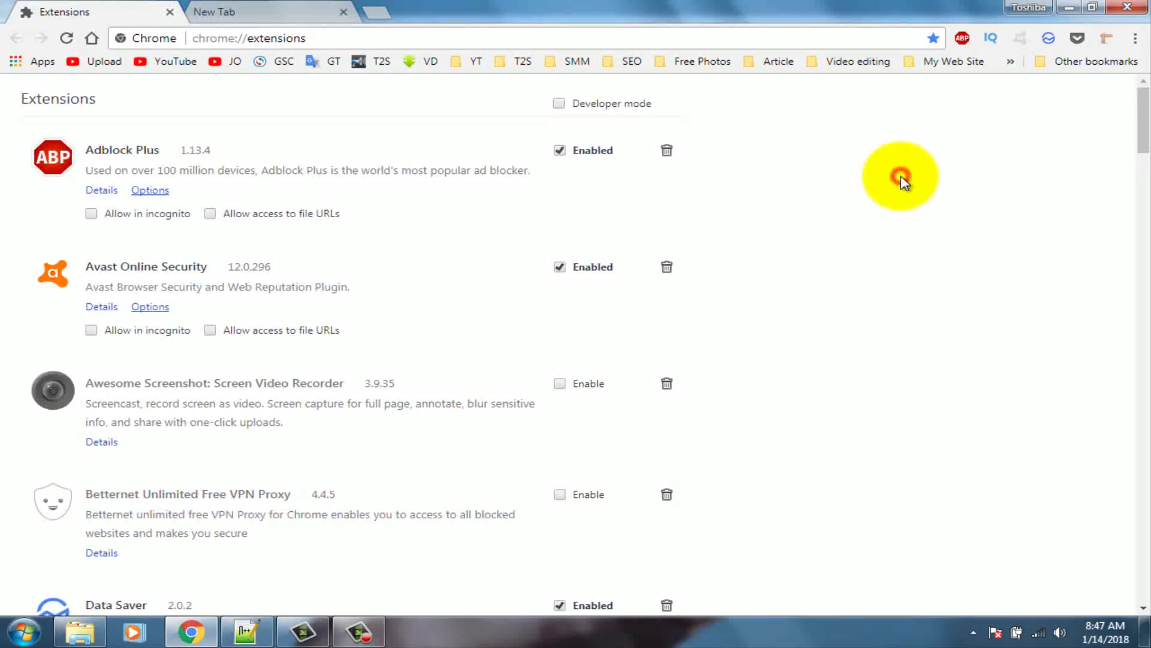
pyautogui.moveTo(1142, 135); pyautogui.dragTo(1139, 606)
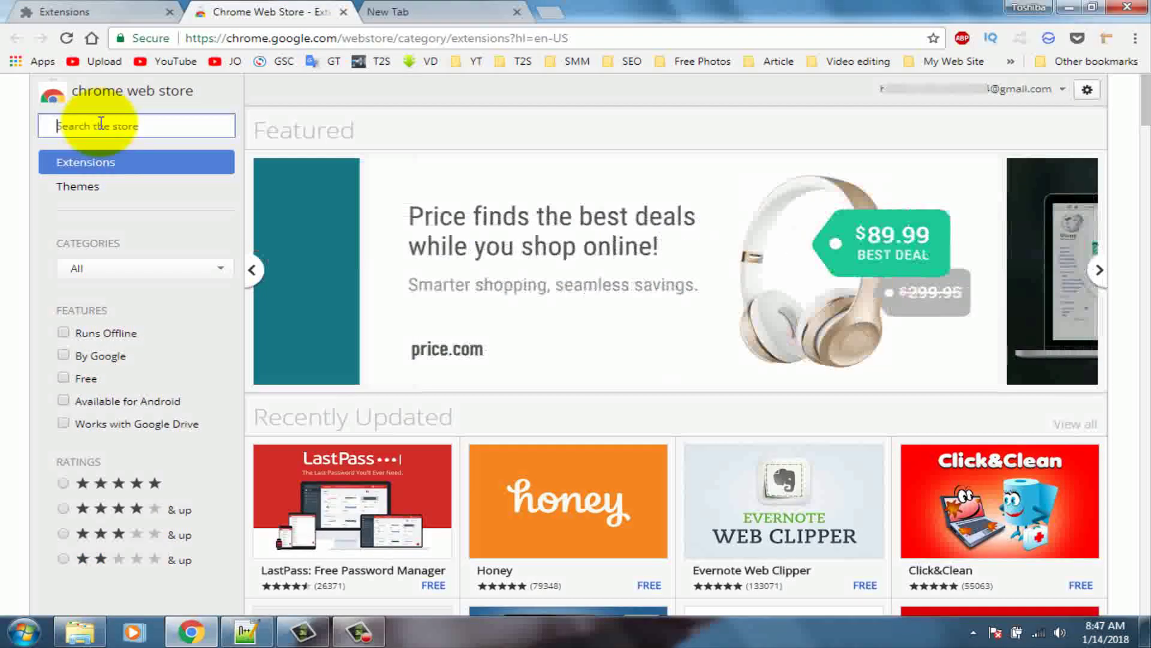
# Step: Search the store for 'hola vpn' and add Unlimited Free VPN - Hola to Chrome
pyautogui.write('ho')
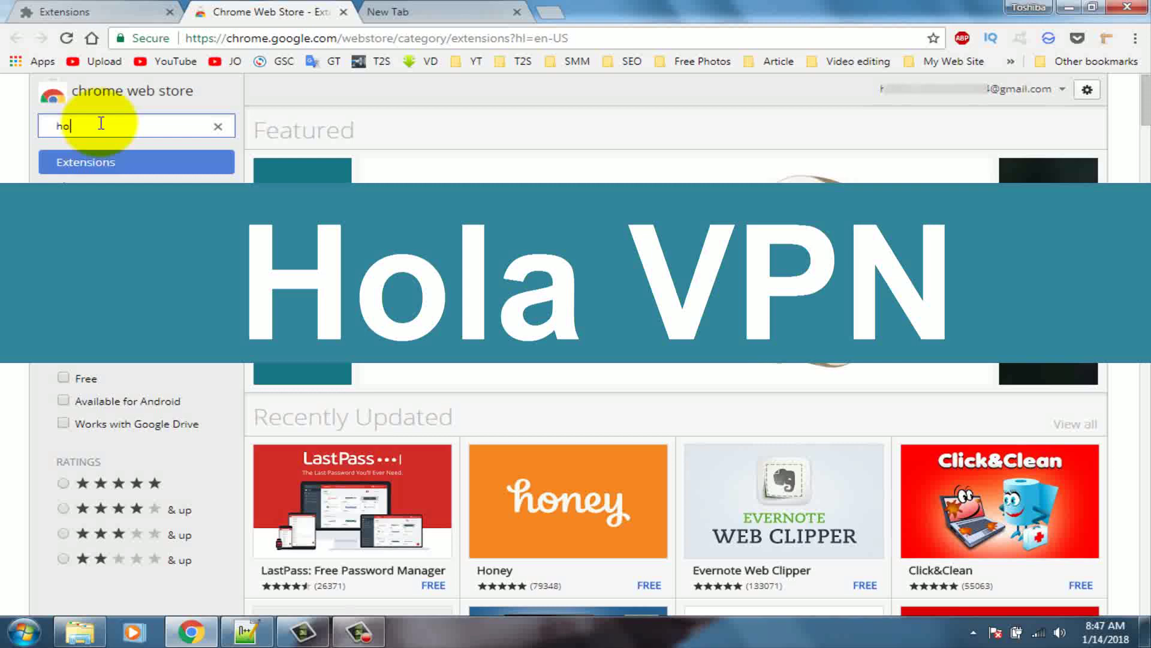
pyautogui.write('la vpn')
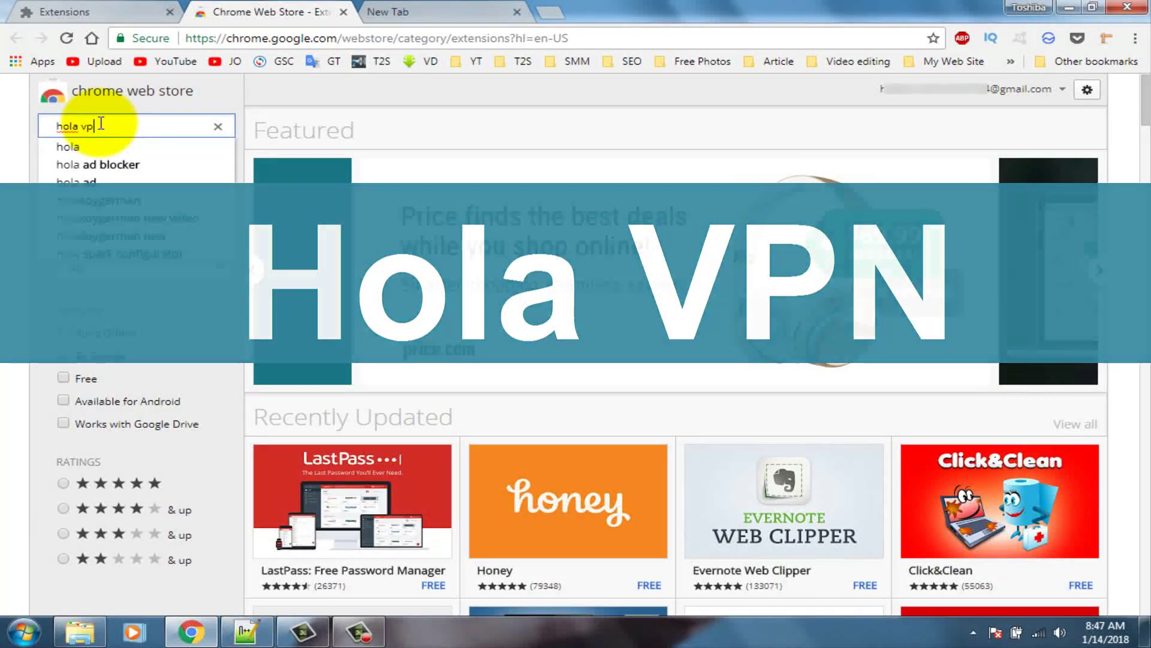
pyautogui.press('Return')
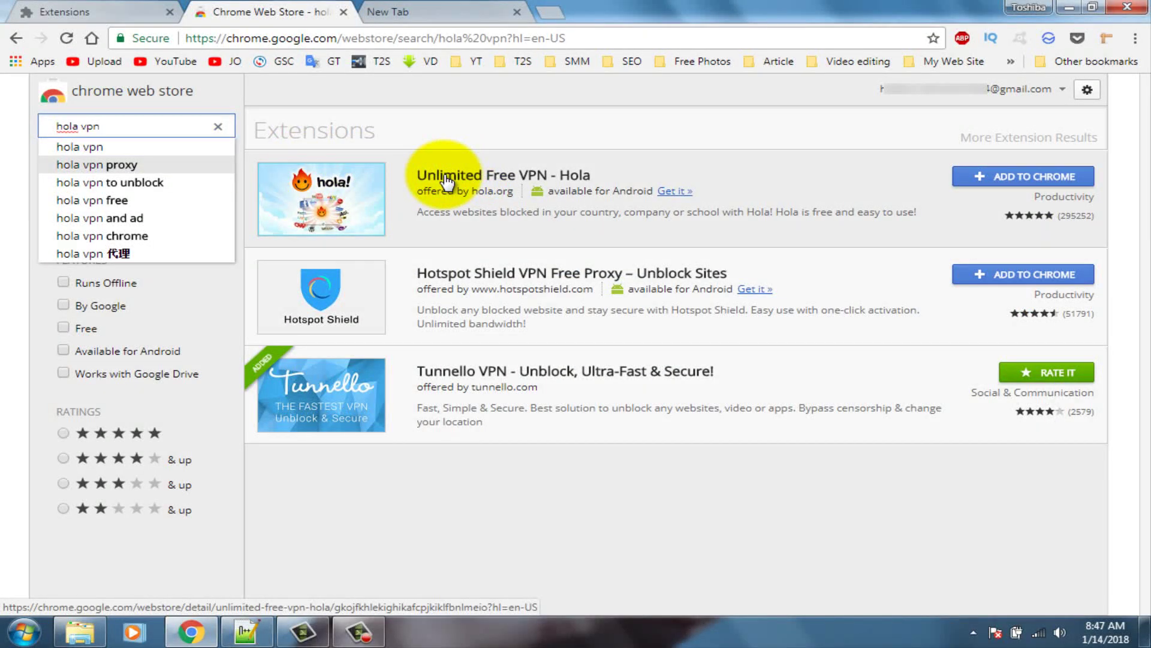
pyautogui.click(448, 180)
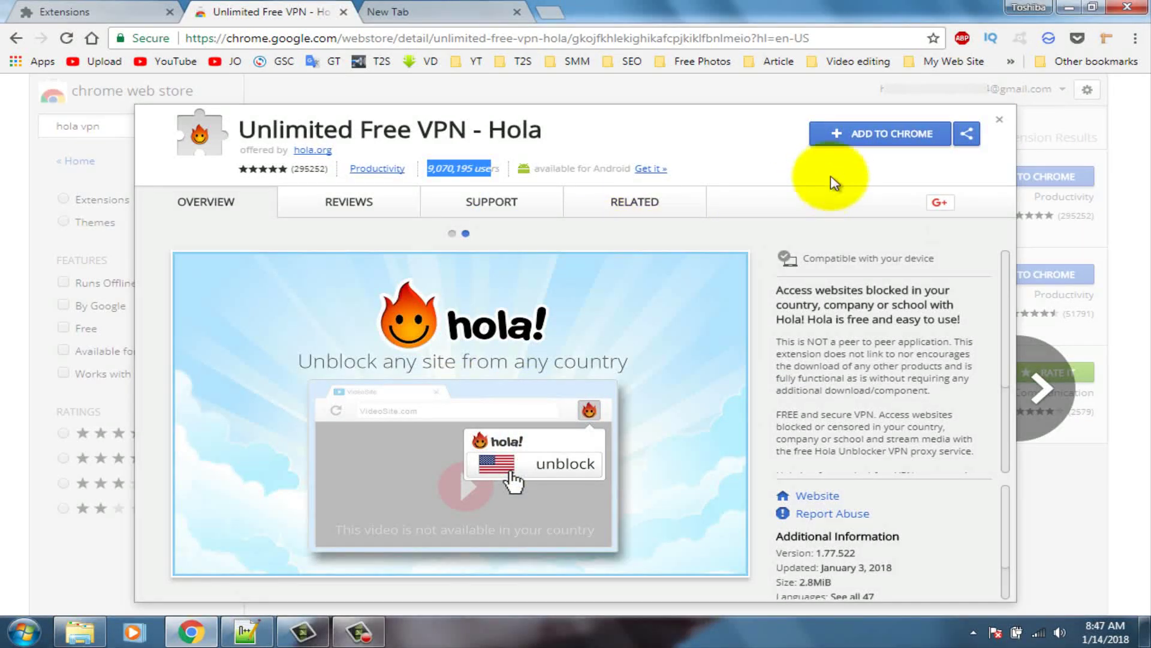
pyautogui.click(852, 134)
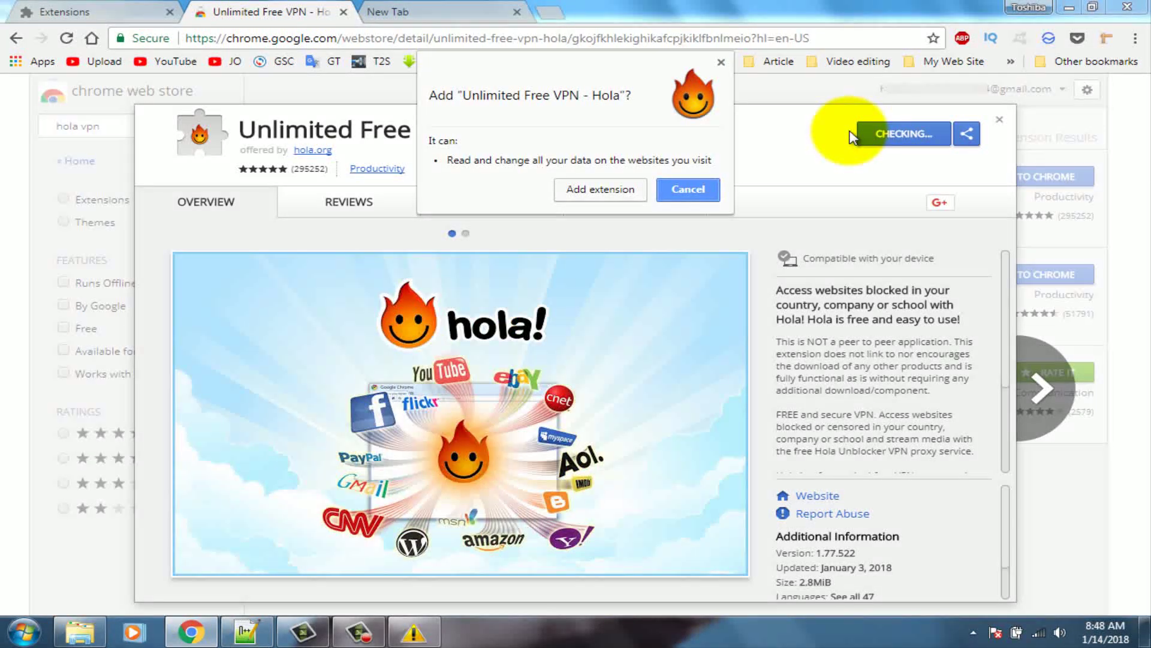
pyautogui.click(582, 189)
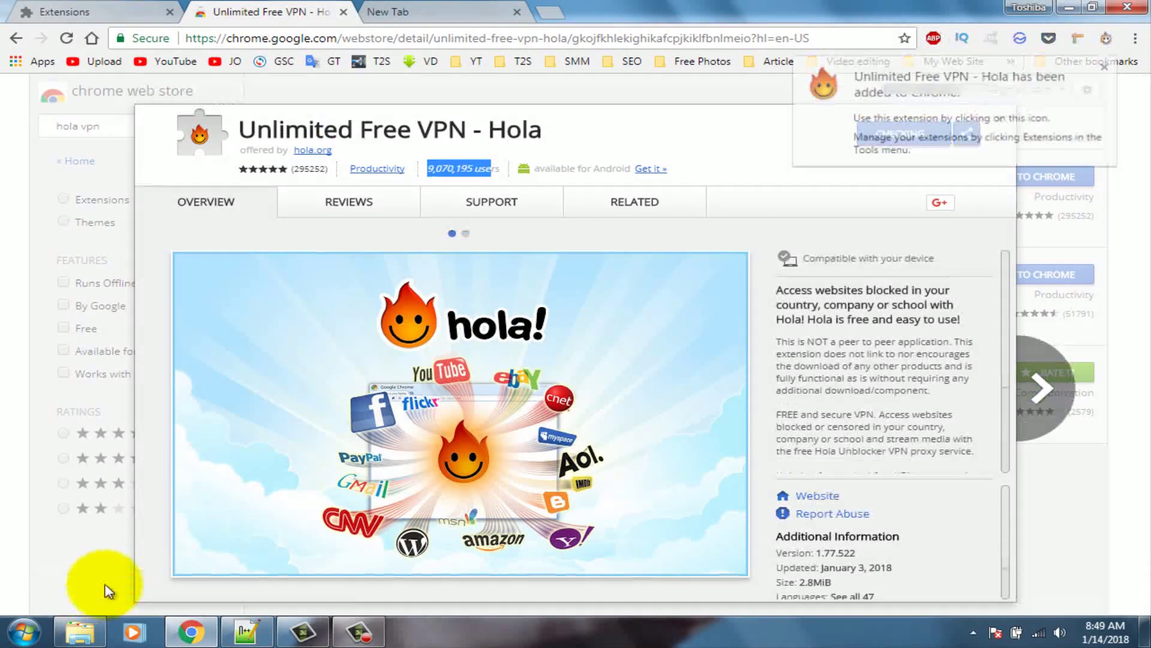
# Step: On the New Tab, open facebook.com through the Hola VPN panel
pyautogui.click(699, 207)
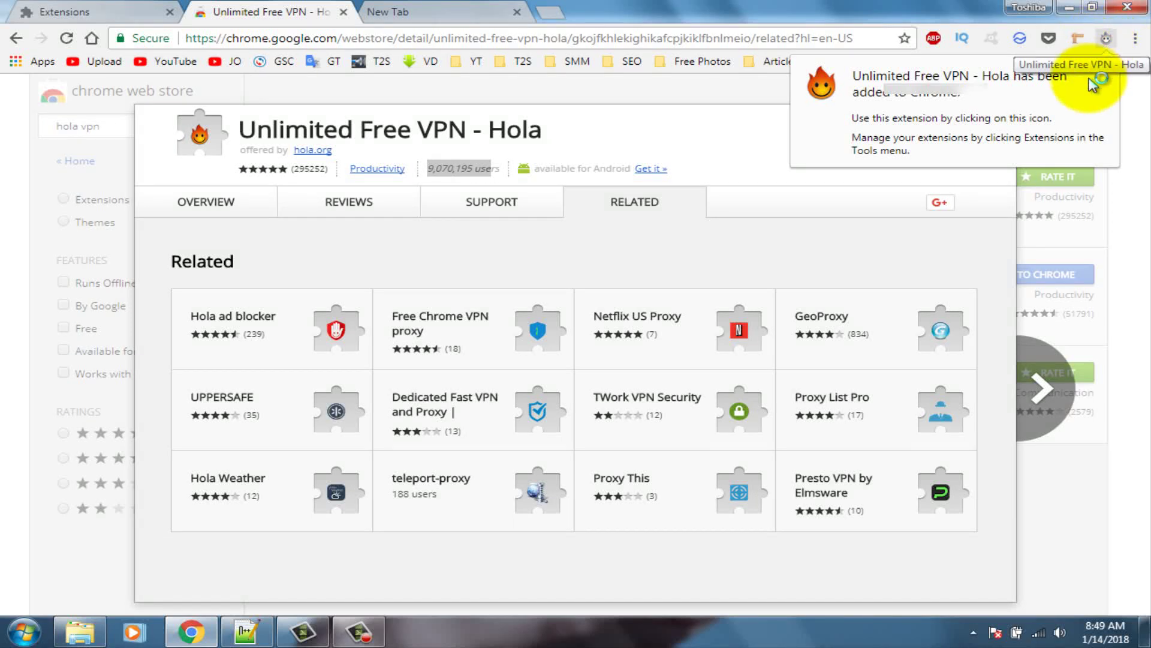
pyautogui.hotkey('ctrl', 'Tab')
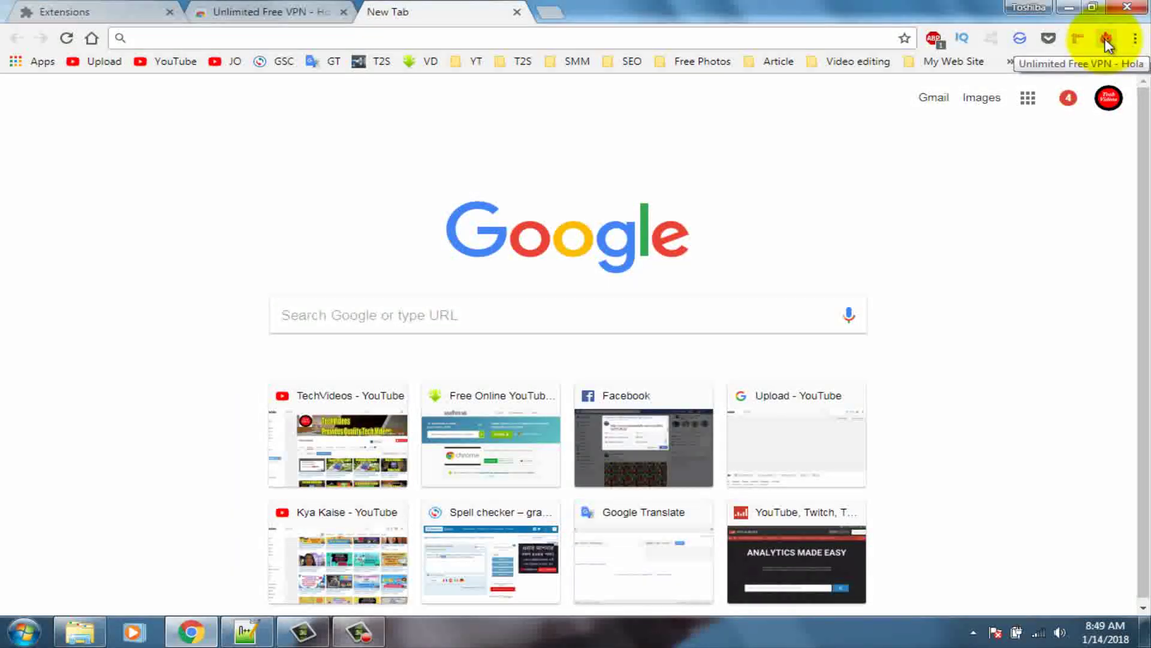
pyautogui.click(1106, 40)
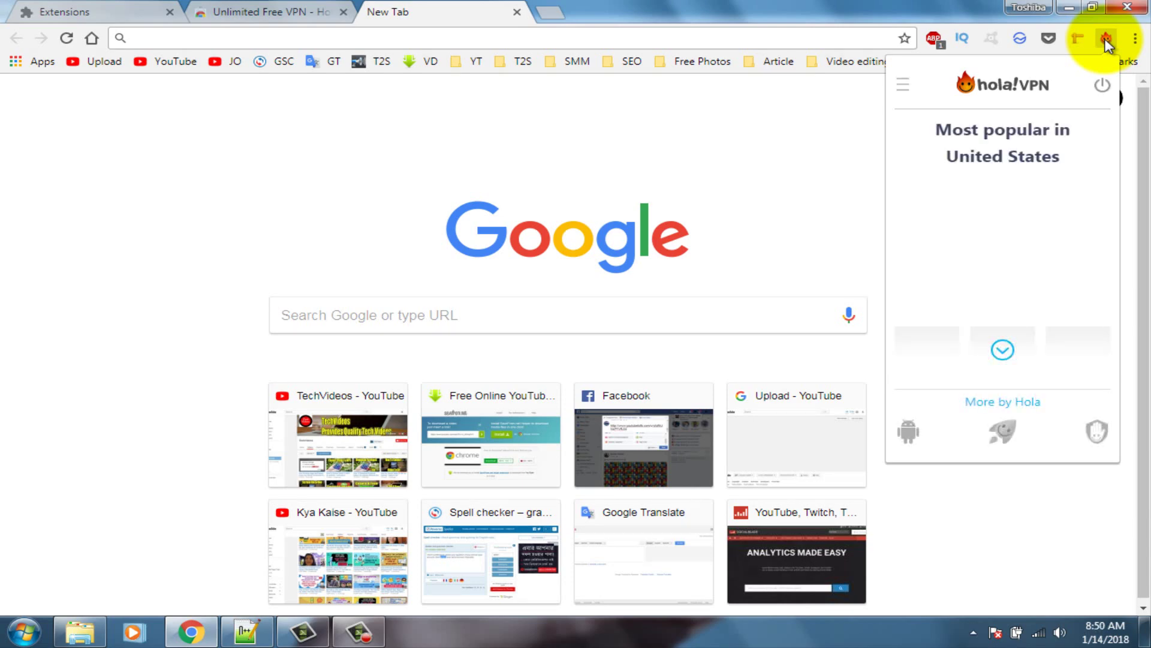
pyautogui.click(993, 129)
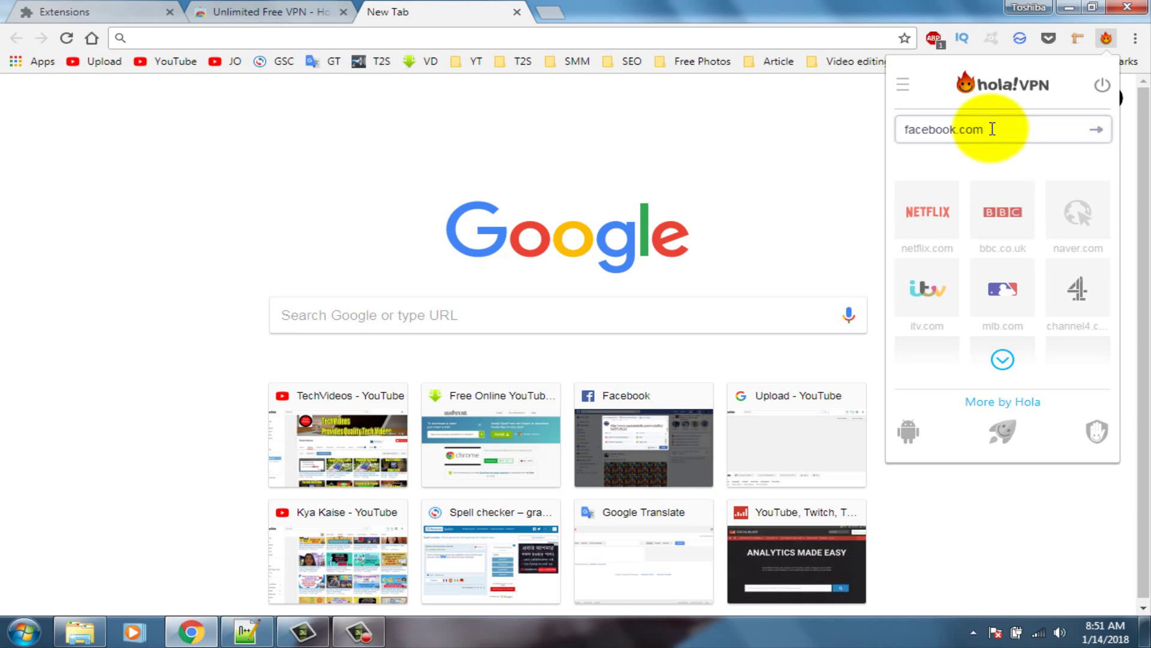
pyautogui.press('Return')
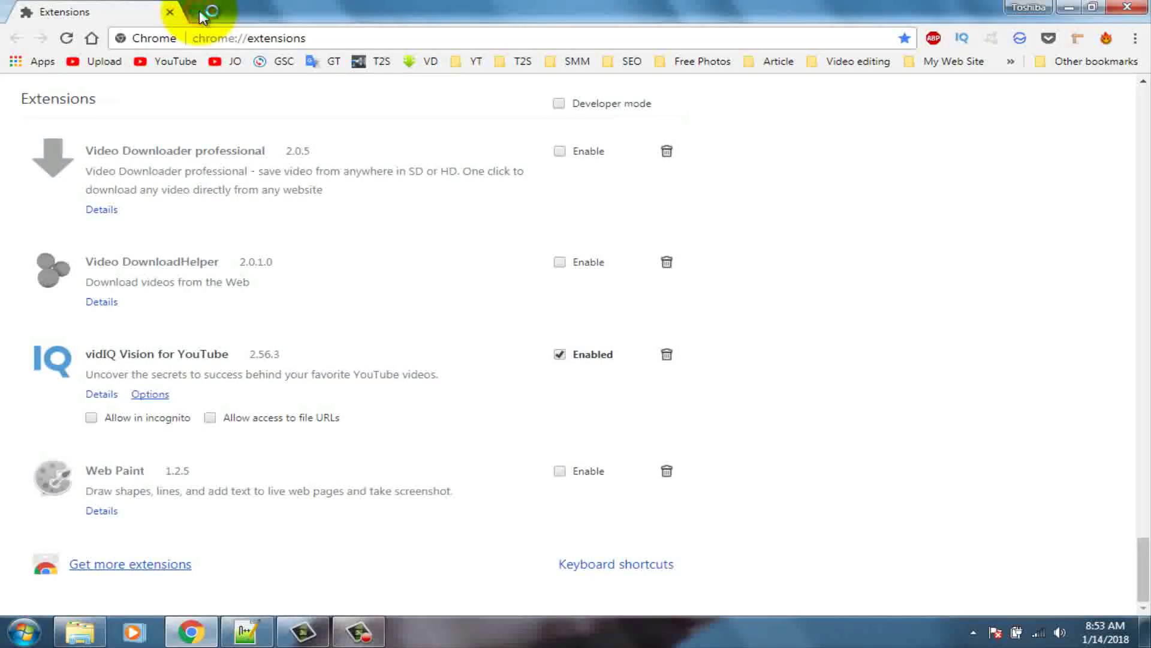
# Step: On the New Tab, open whatismyip.com through the Hola VPN panel
pyautogui.click(199, 9)
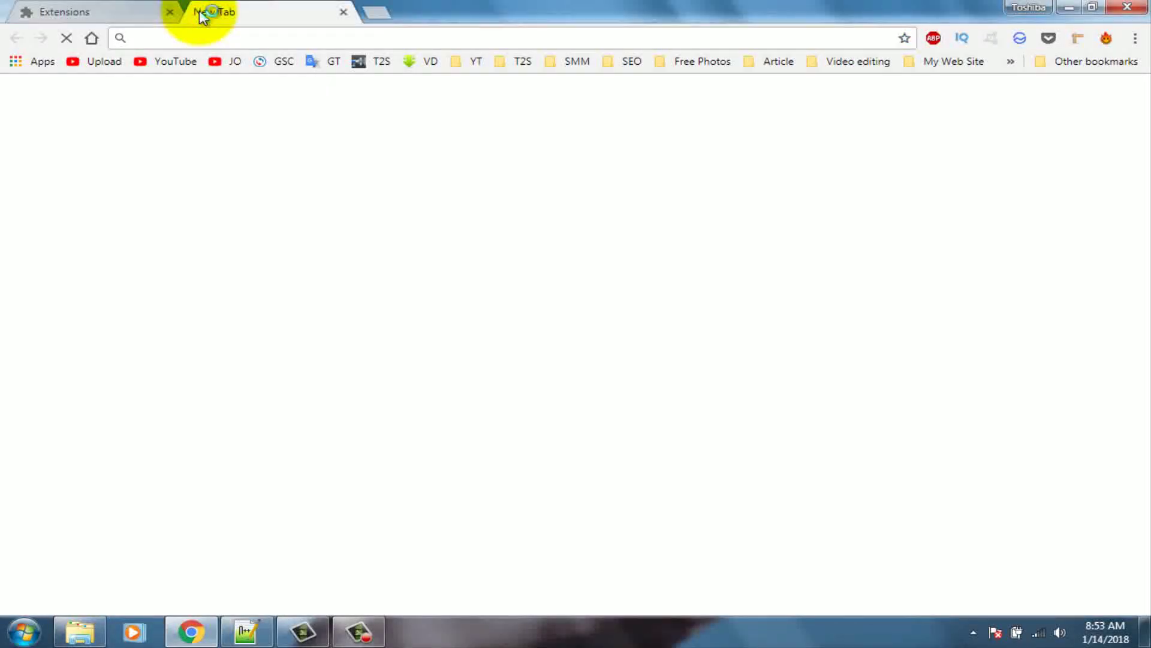
pyautogui.click(1106, 41)
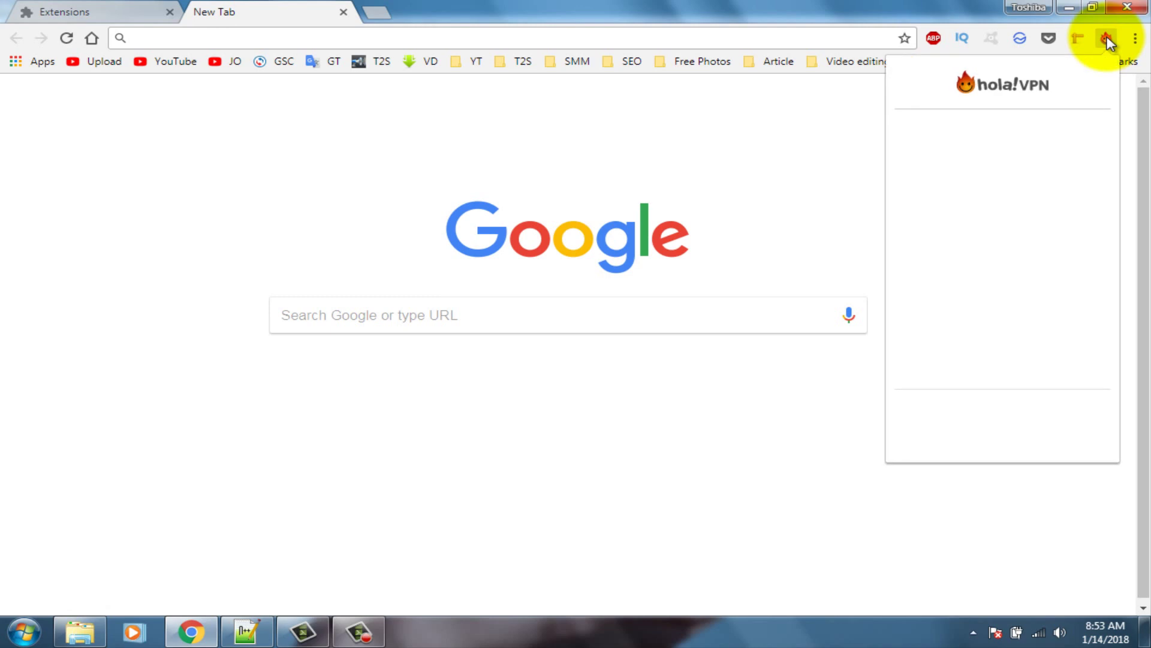
pyautogui.click(1035, 127)
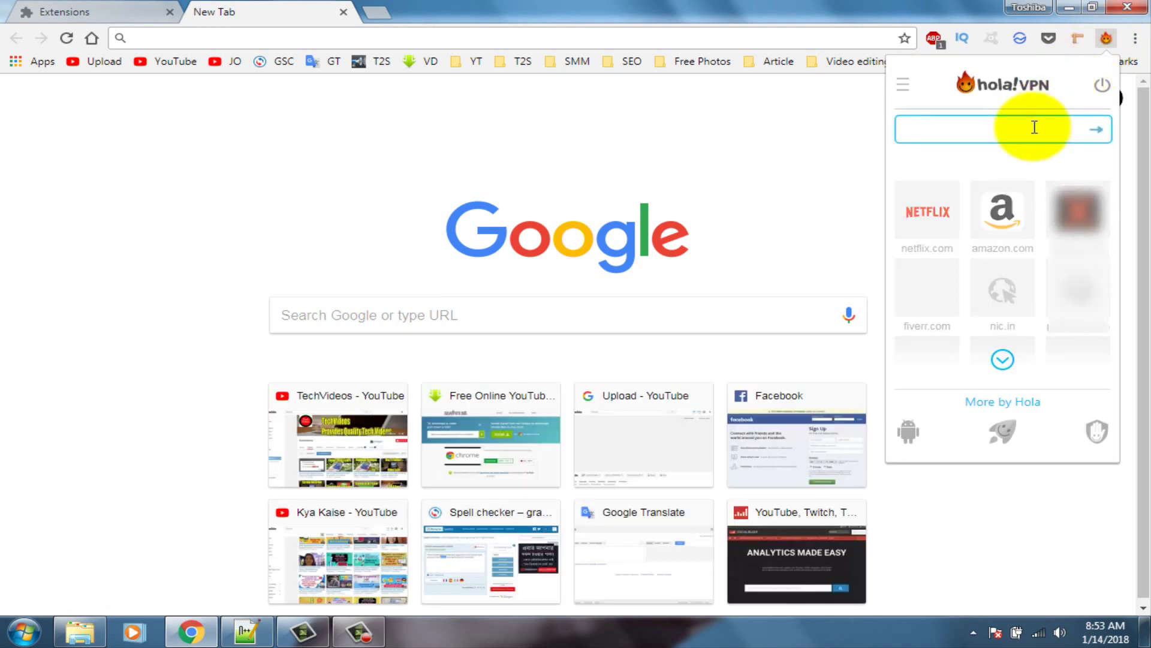
pyautogui.write('whatismyip')
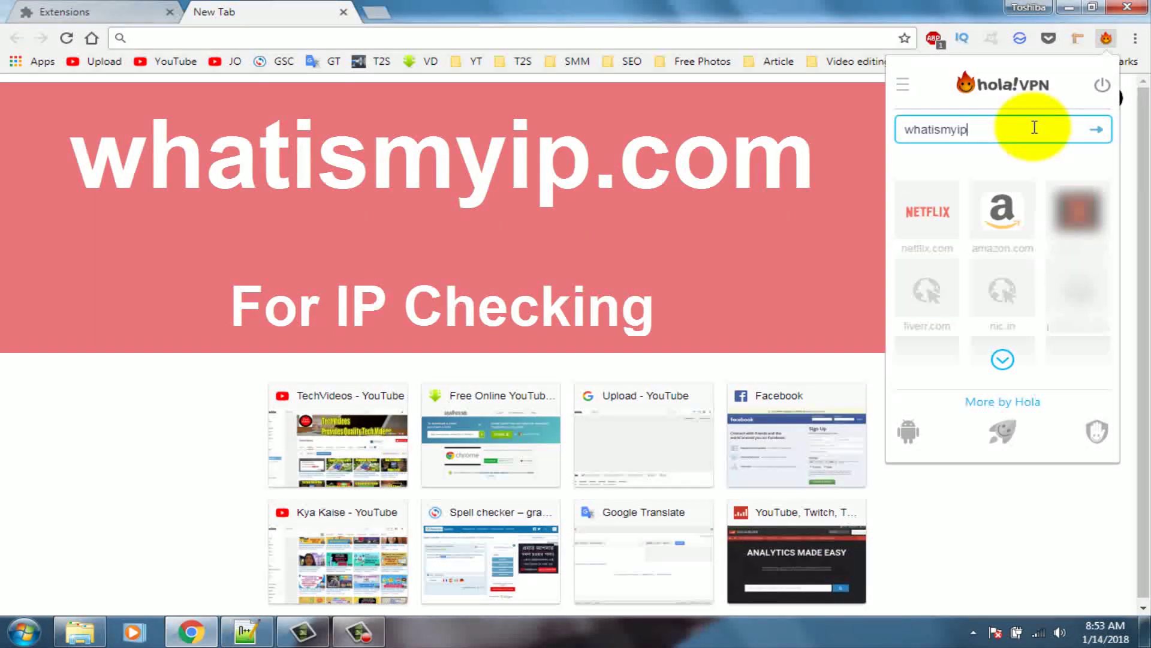
pyautogui.write('.com')
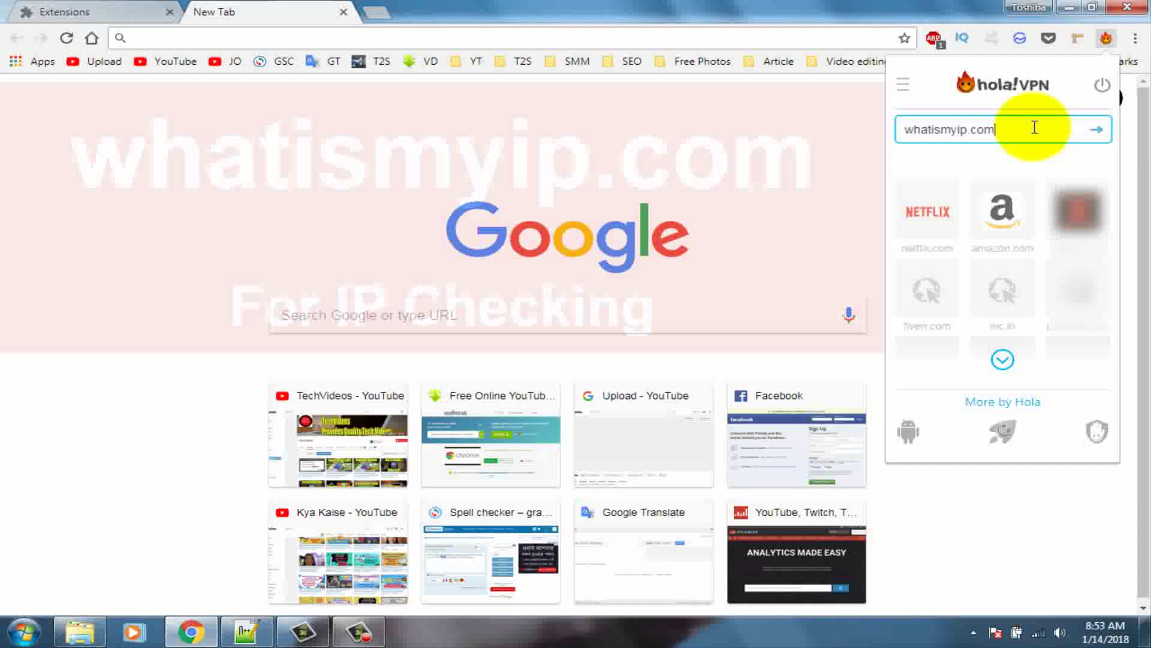
pyautogui.press('Return')
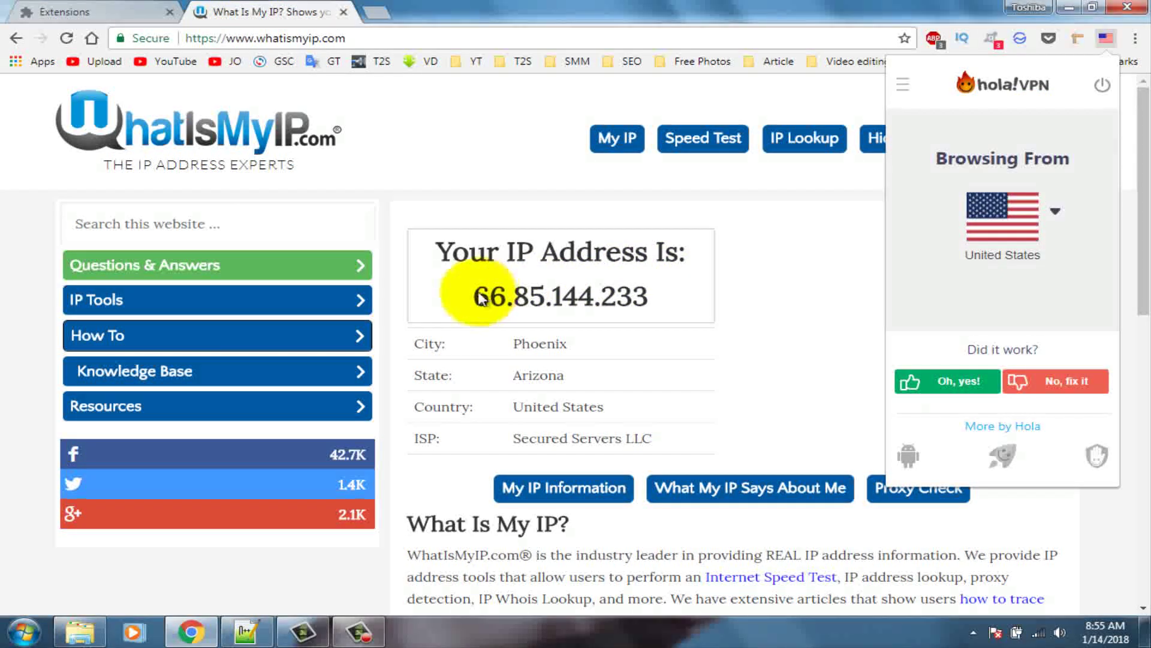
# Step: Highlight the reported IP 66.85.144.233 and its location: Phoenix, Arizona, United States
pyautogui.moveTo(479, 297); pyautogui.dragTo(643, 293)
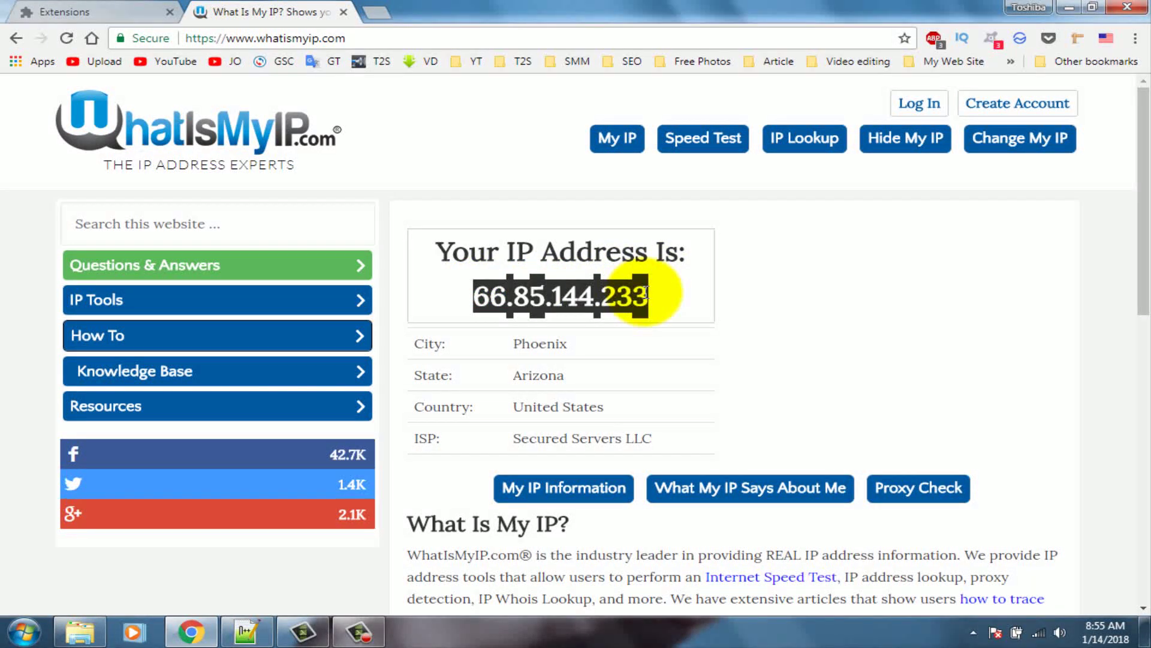
pyautogui.moveTo(509, 343); pyautogui.dragTo(566, 342)
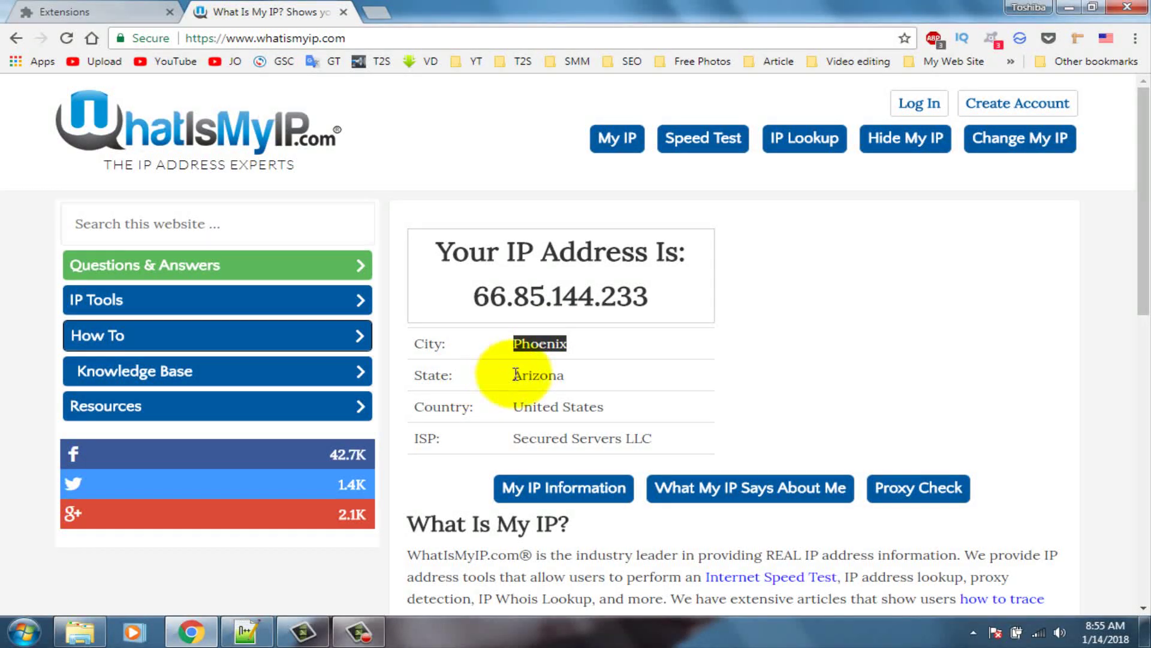
pyautogui.moveTo(515, 374); pyautogui.dragTo(567, 375)
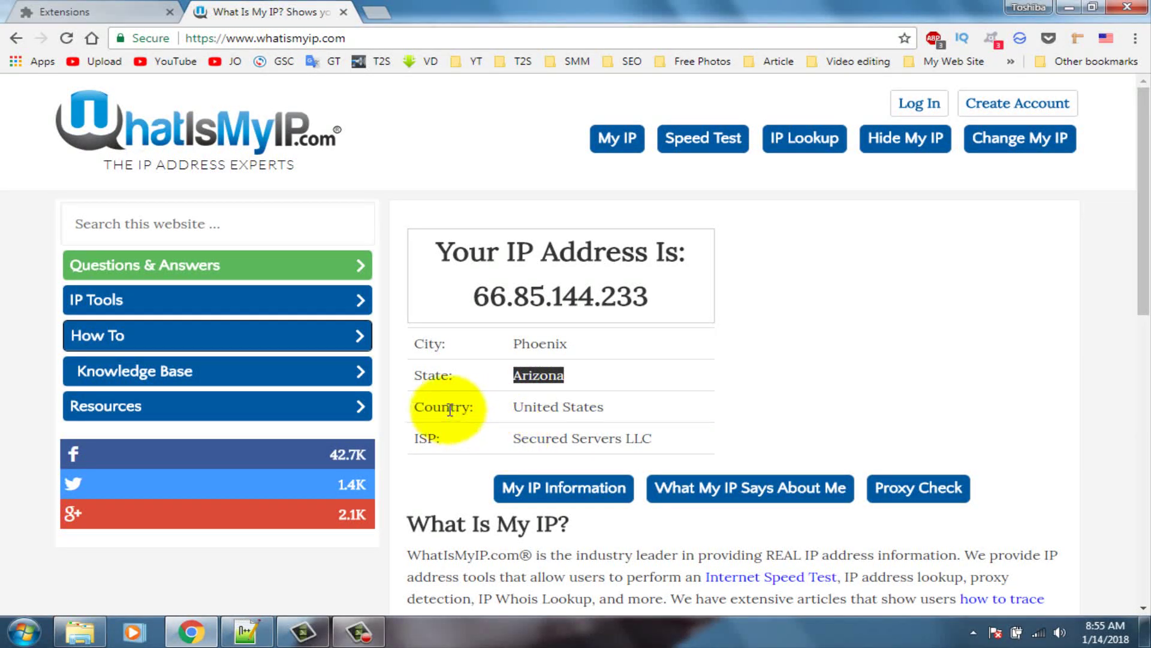
pyautogui.moveTo(512, 406); pyautogui.dragTo(606, 405)
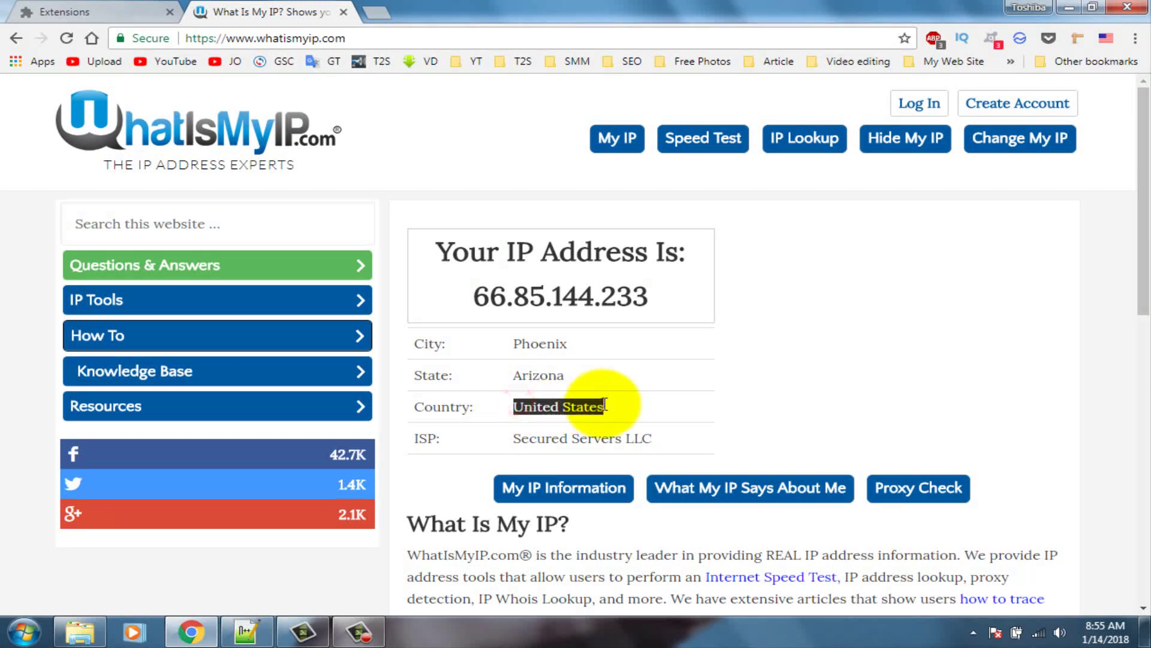
# Step: Change Hola's Browsing From country to United Kingdom
pyautogui.click(1107, 39)
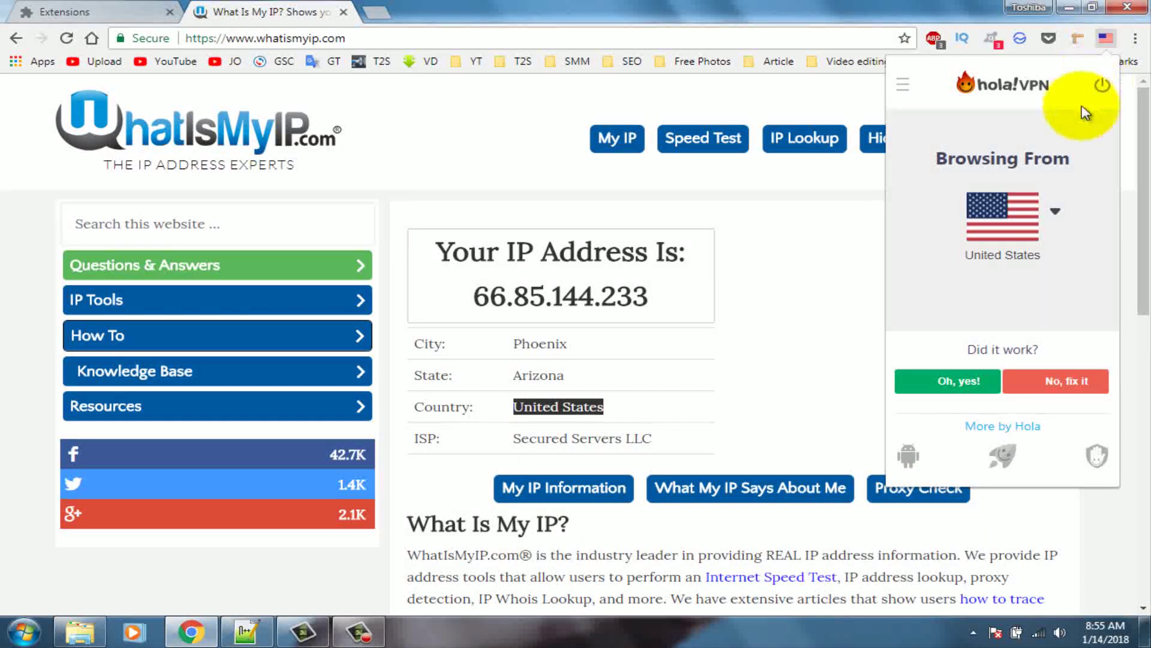
pyautogui.click(1055, 215)
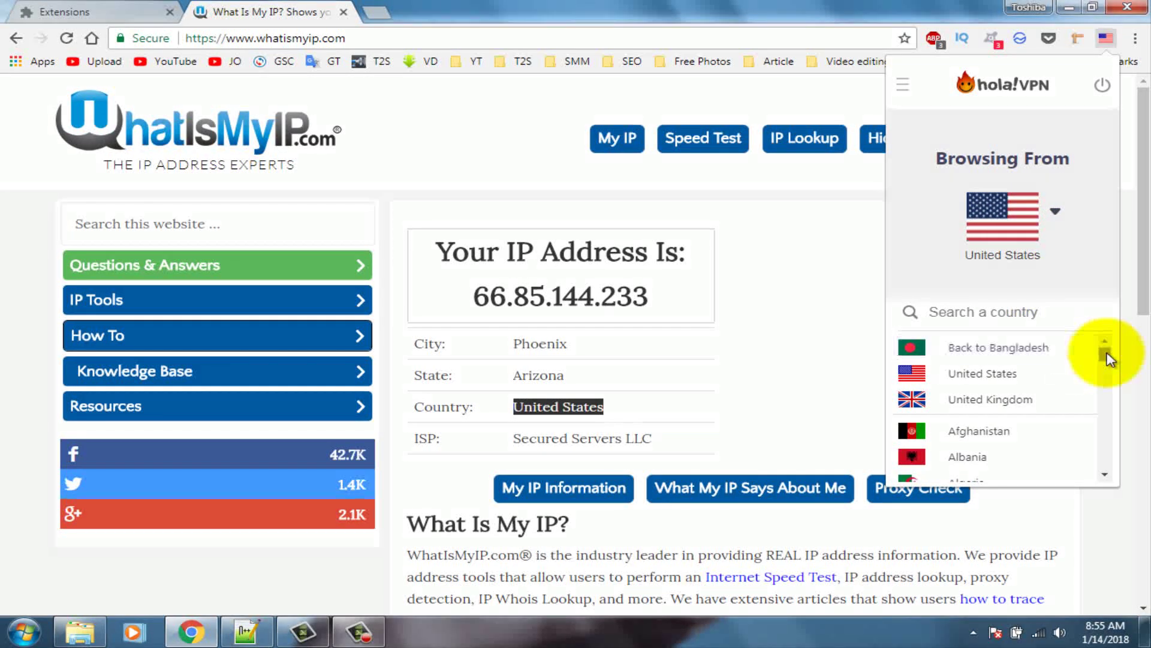
pyautogui.moveTo(1109, 353); pyautogui.dragTo(1110, 358)
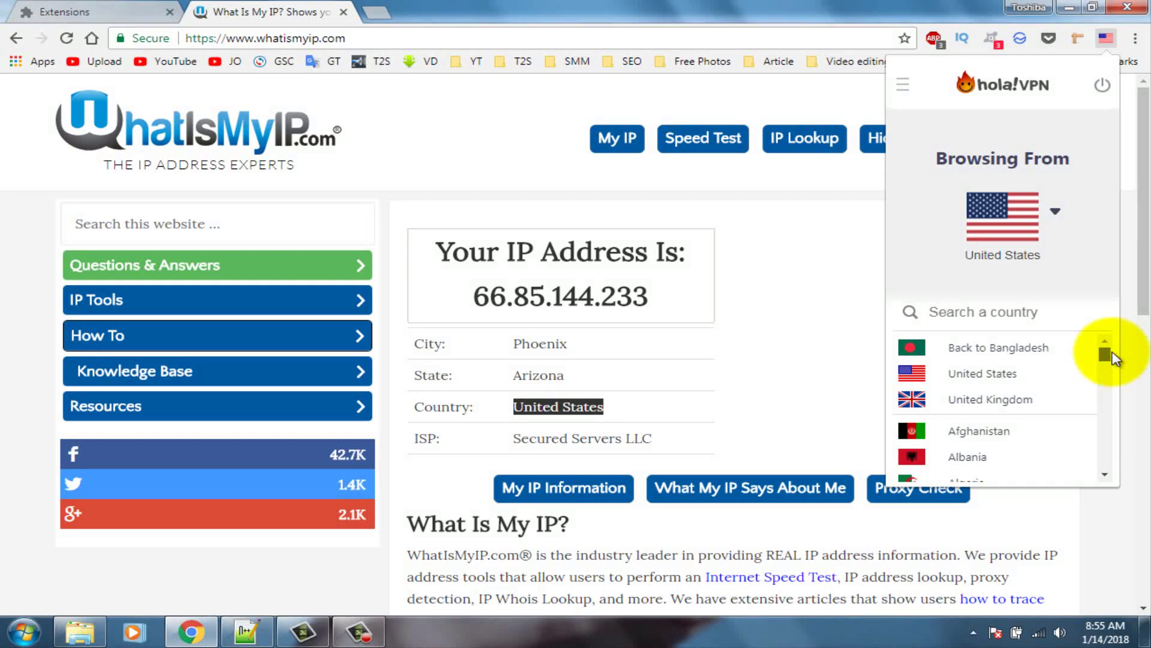
pyautogui.click(996, 401)
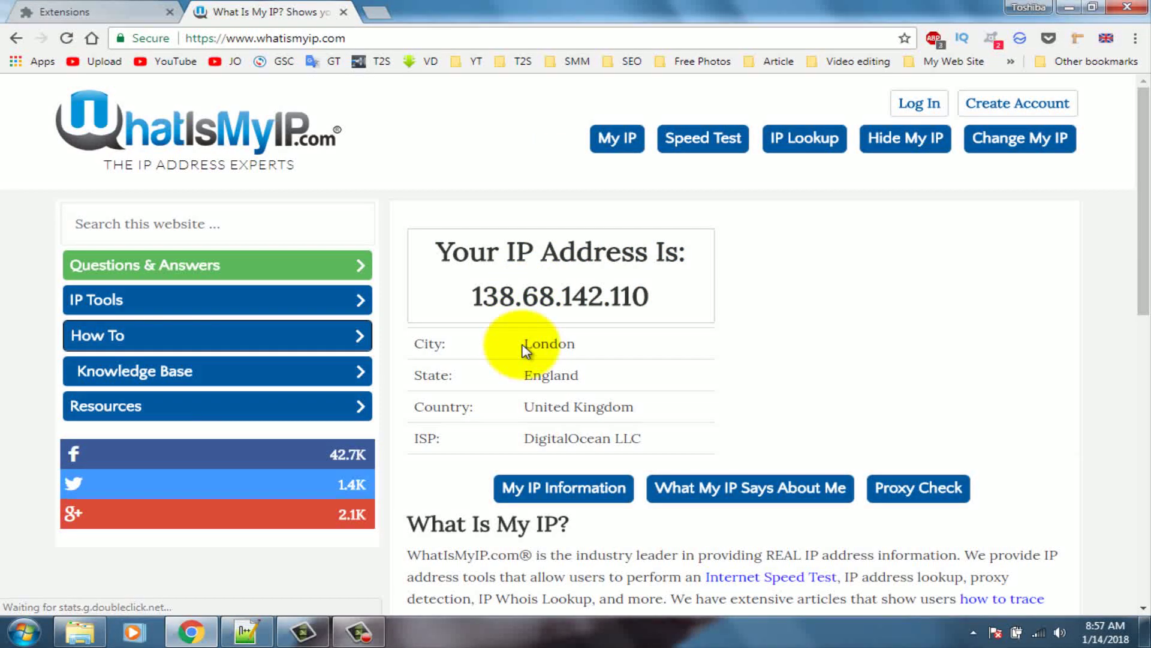
pyautogui.moveTo(524, 344); pyautogui.dragTo(588, 349)
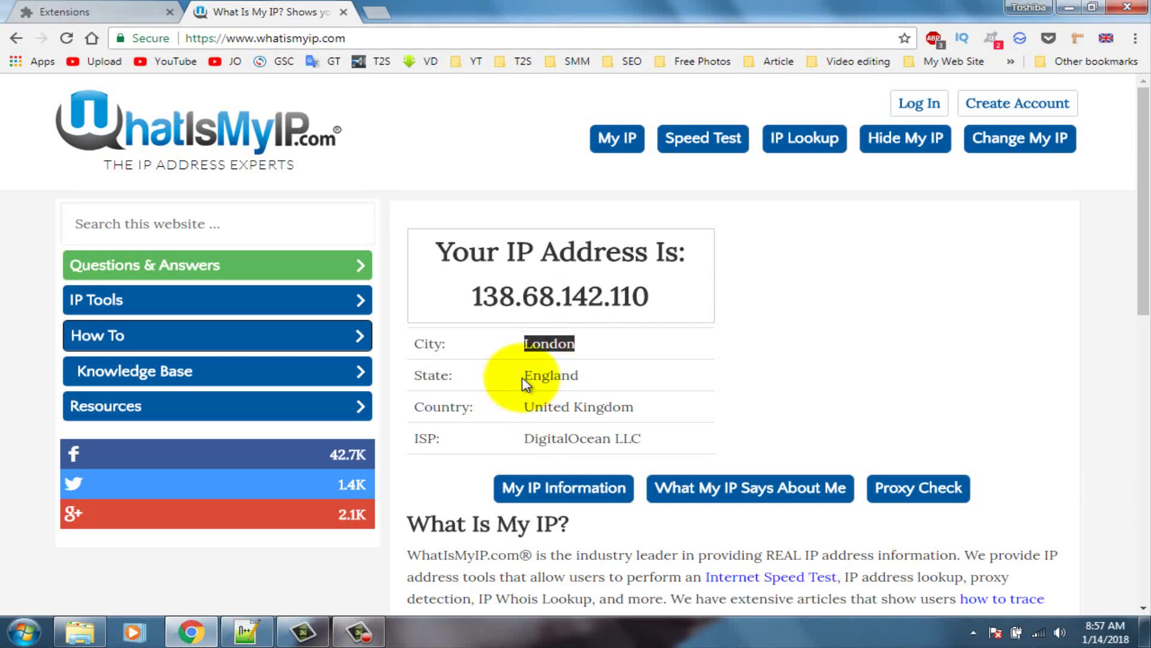
pyautogui.moveTo(522, 375); pyautogui.dragTo(596, 408)
pyautogui.moveTo(520, 428); pyautogui.dragTo(509, 414)
pyautogui.click(527, 404)
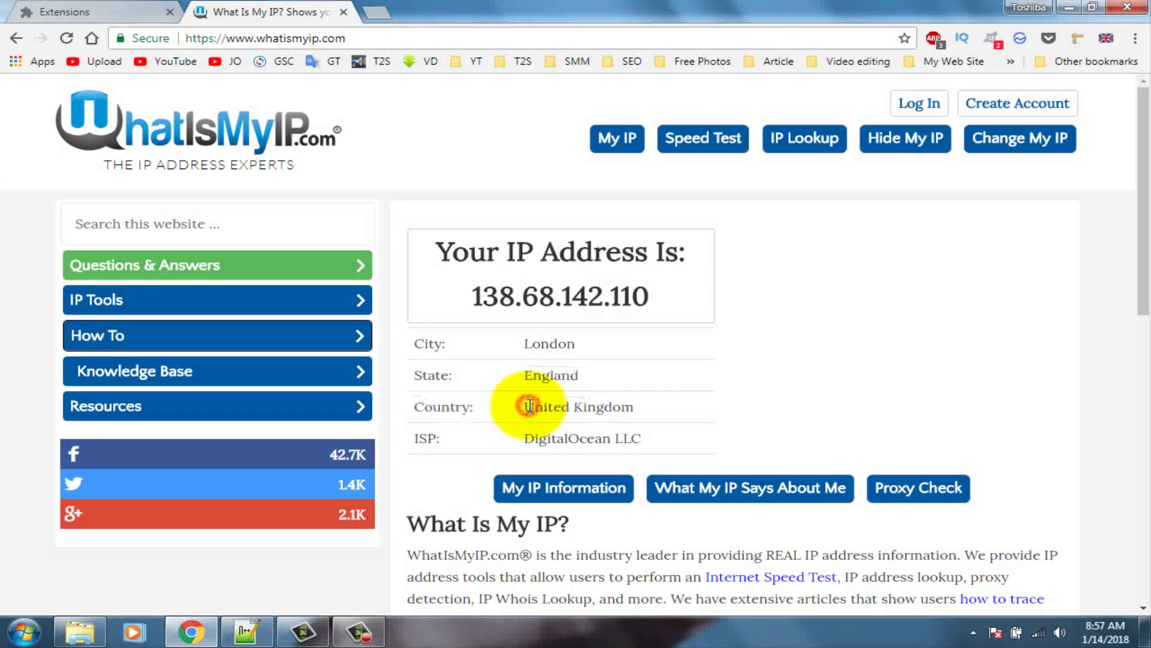